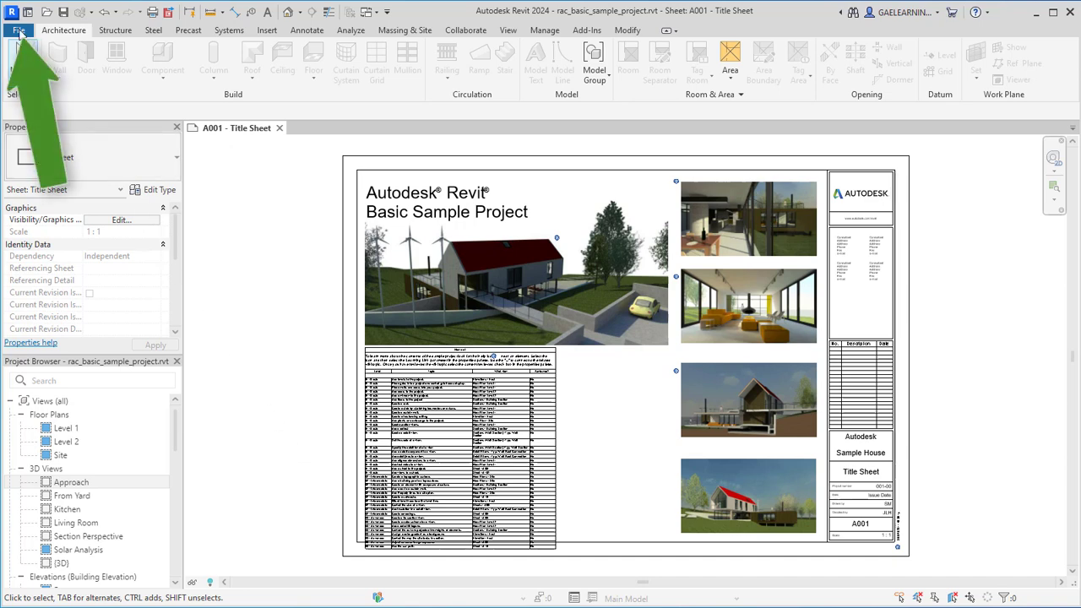
Step: Open the File menu to show the options for opening models, projects, families and IFC files
left_click(28, 35)
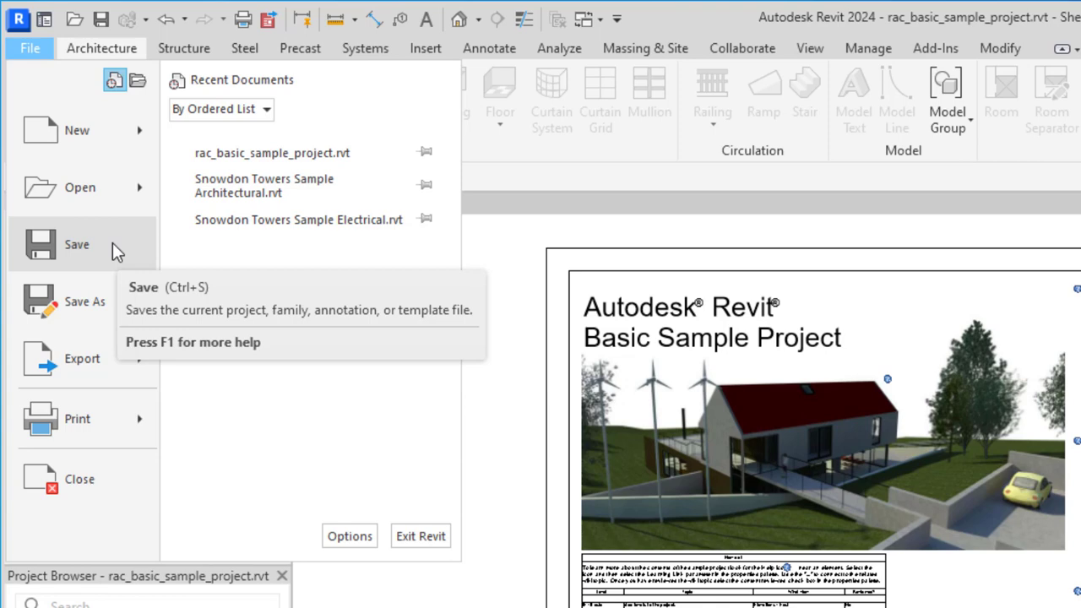
mouse_move(84, 301)
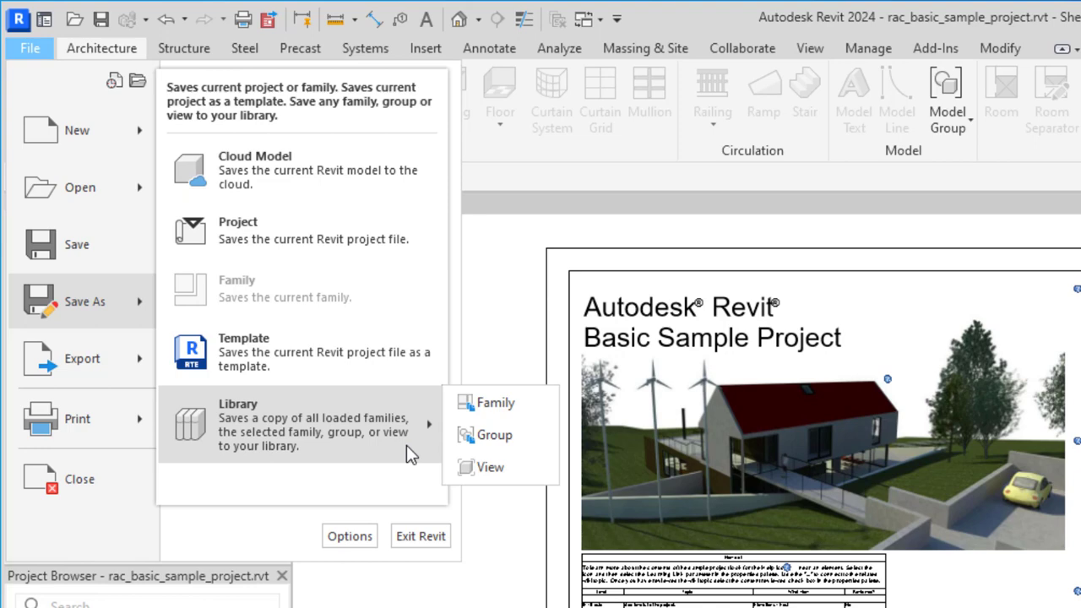
Step: Show the File menu's Export choices
left_click(115, 361)
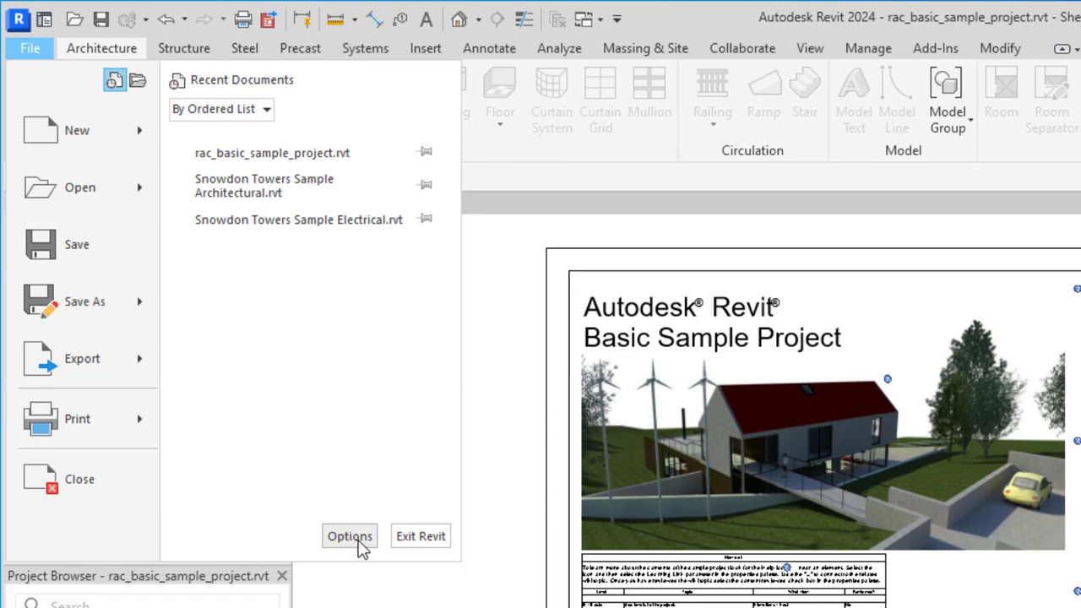
Step: Open Options on the General page, keeping the save reminder interval at 30 minutes
left_click(349, 538)
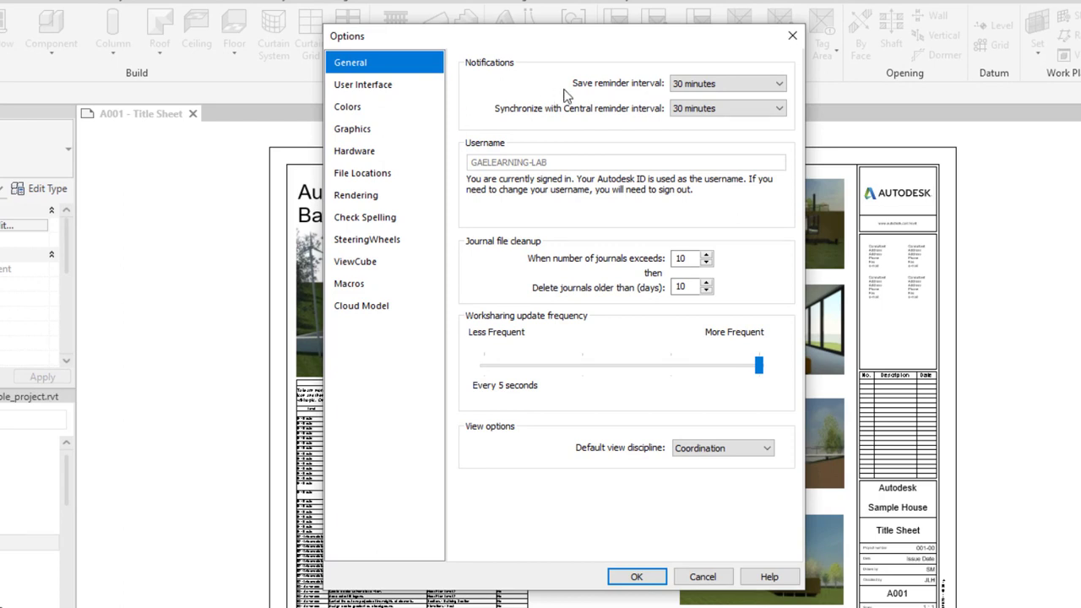
left_click(753, 87)
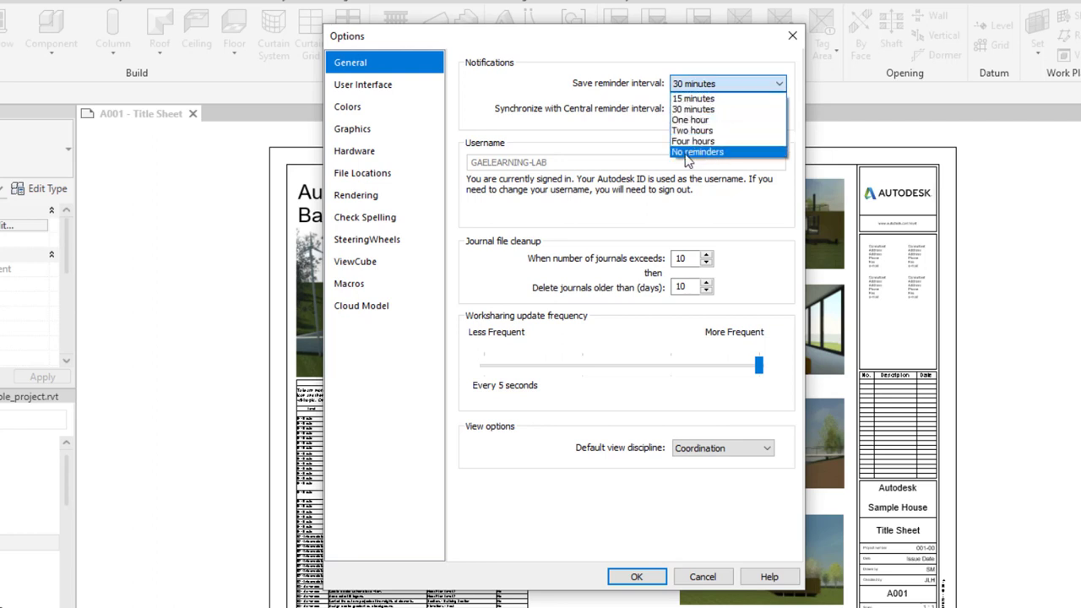
left_click(782, 86)
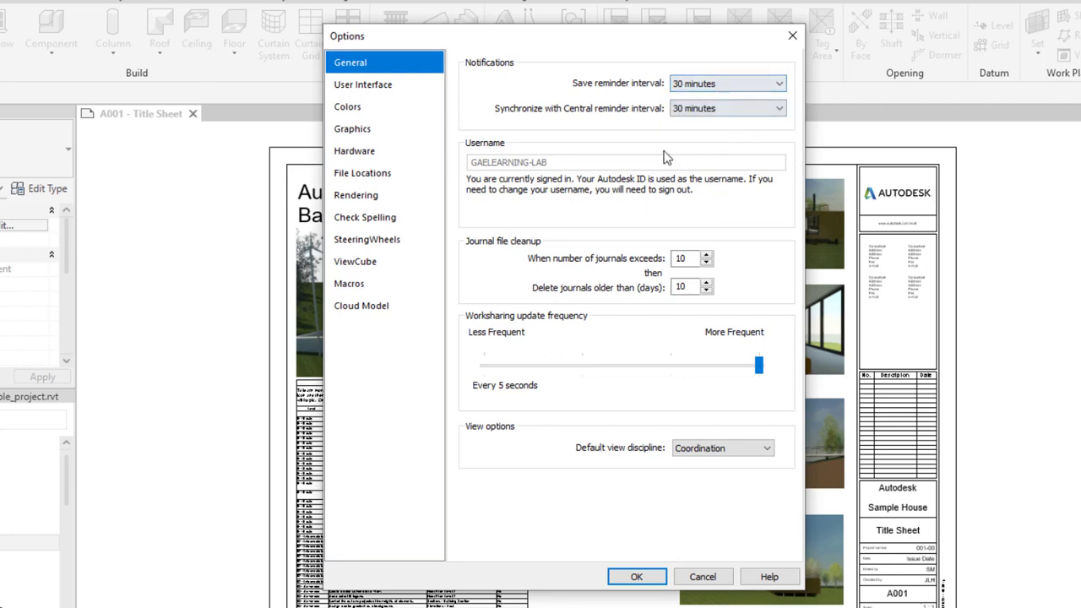
Step: Switch the Options dialog to the User Interface page and move focus to keyboard shortcuts
left_click(384, 88)
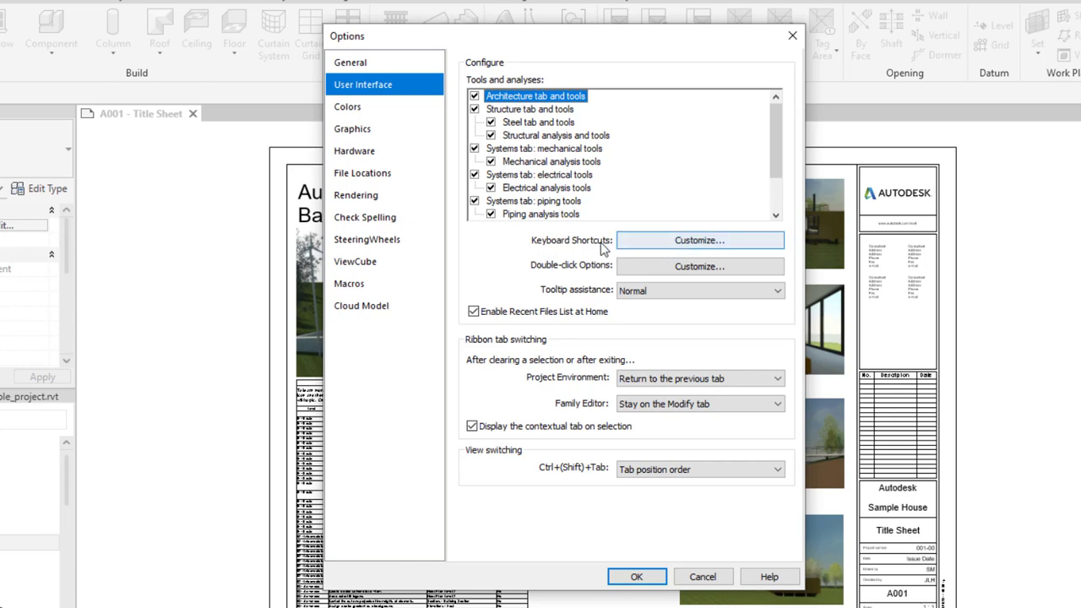
key("Tab")
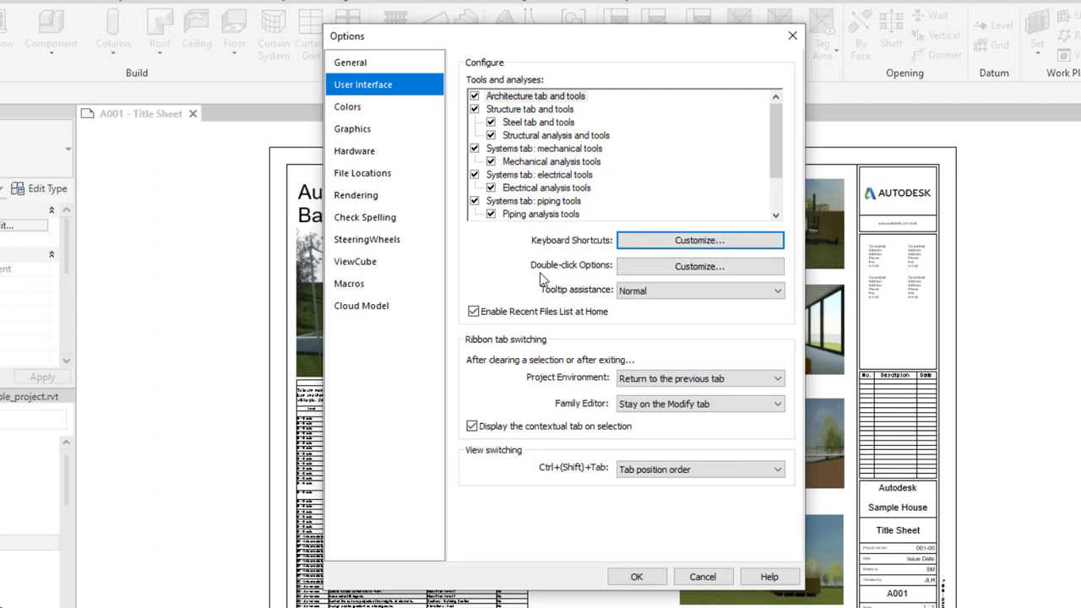
Step: Review double-click actions, keeping Edit Family, Deactivate View for outside views, and Edit Element for Assemblies
left_click(684, 268)
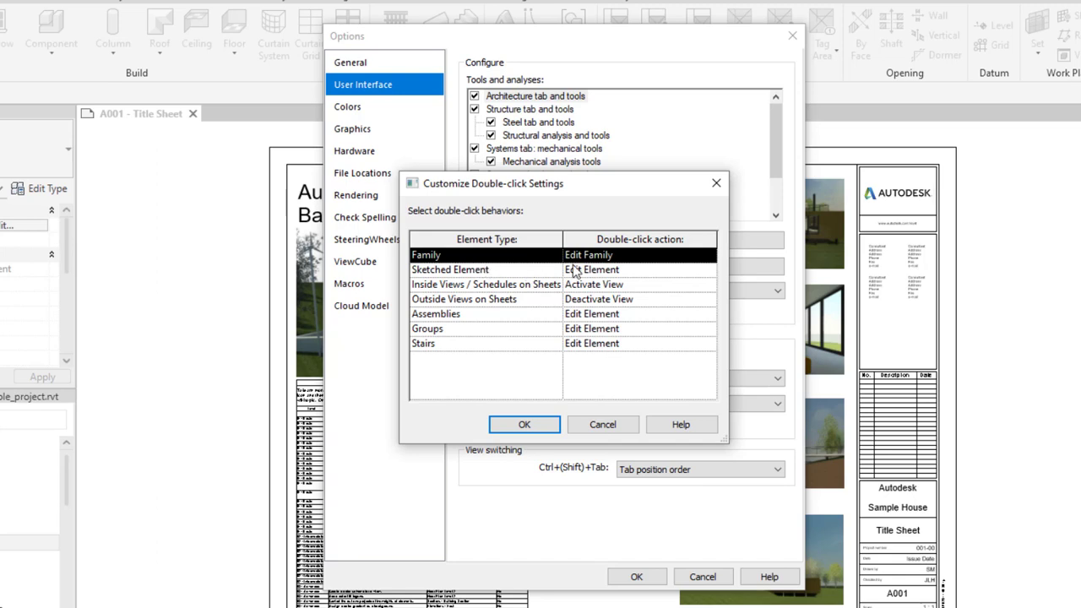
left_click(667, 256)
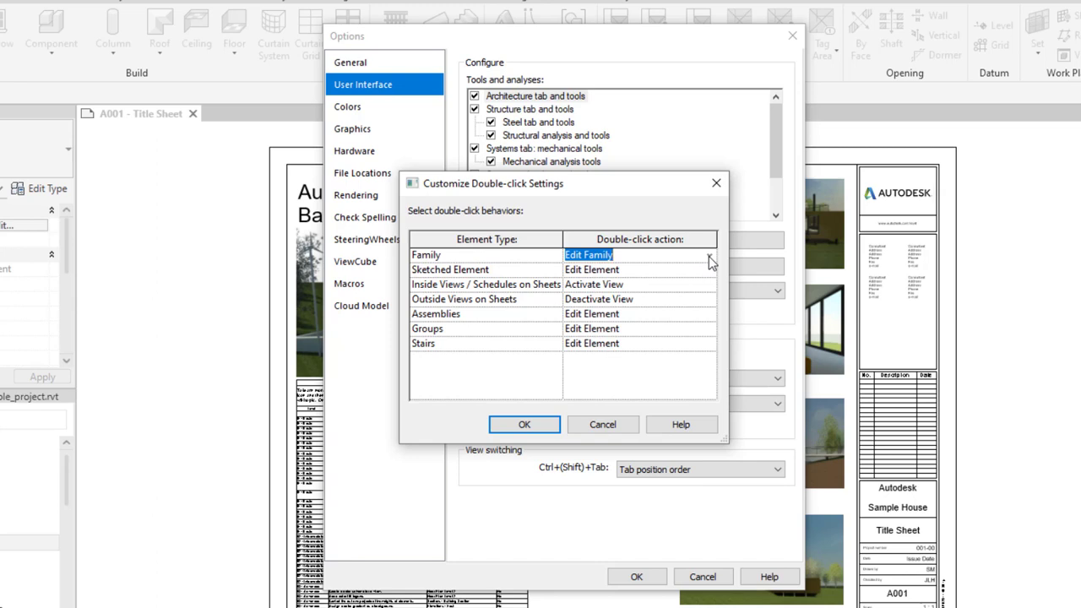
left_click(709, 260)
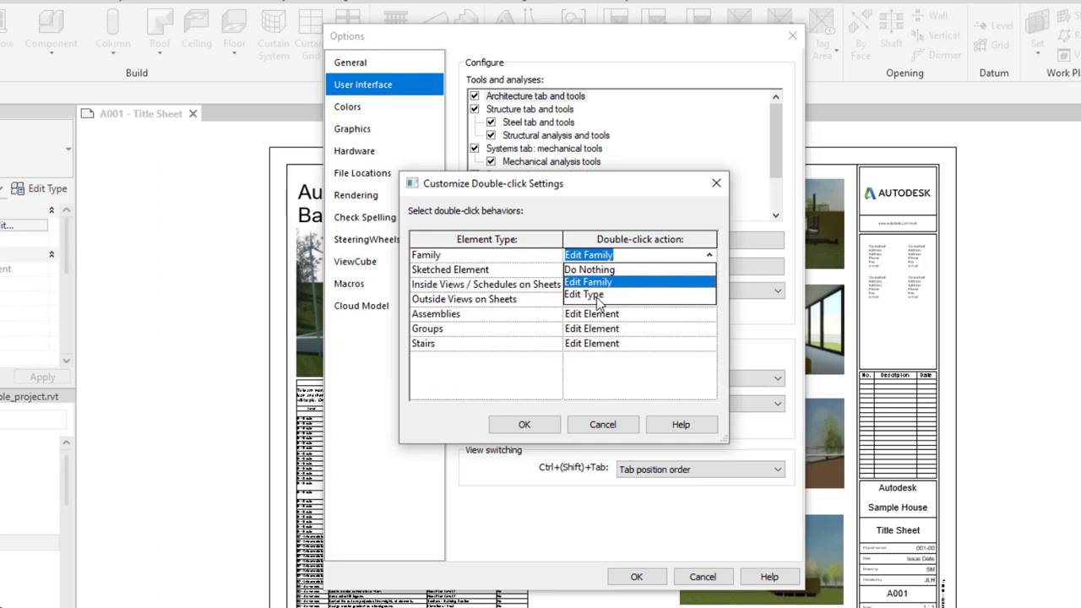
left_click(694, 223)
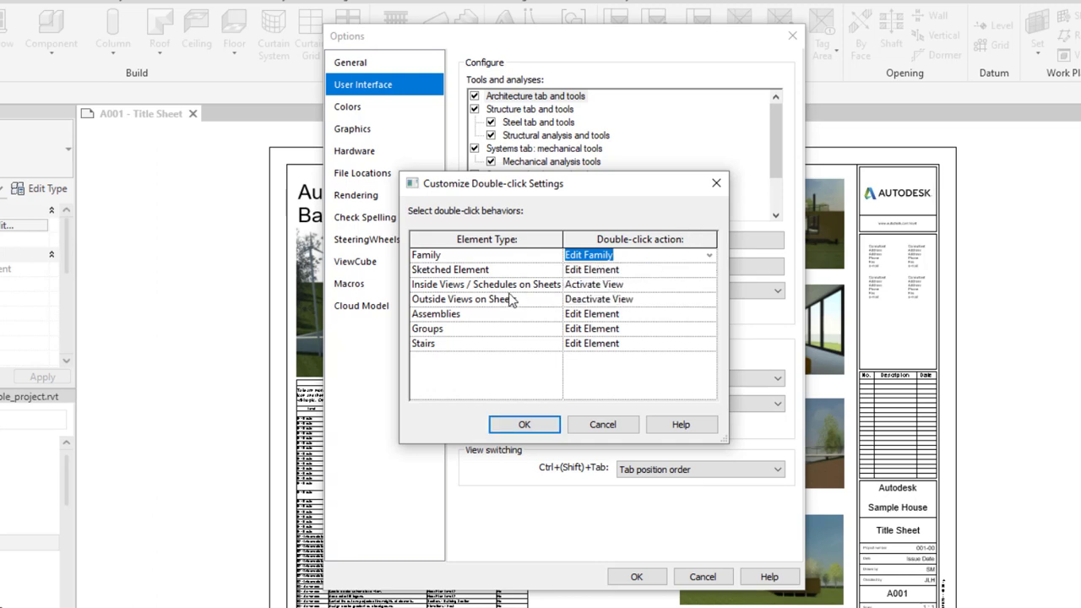
left_click(714, 302)
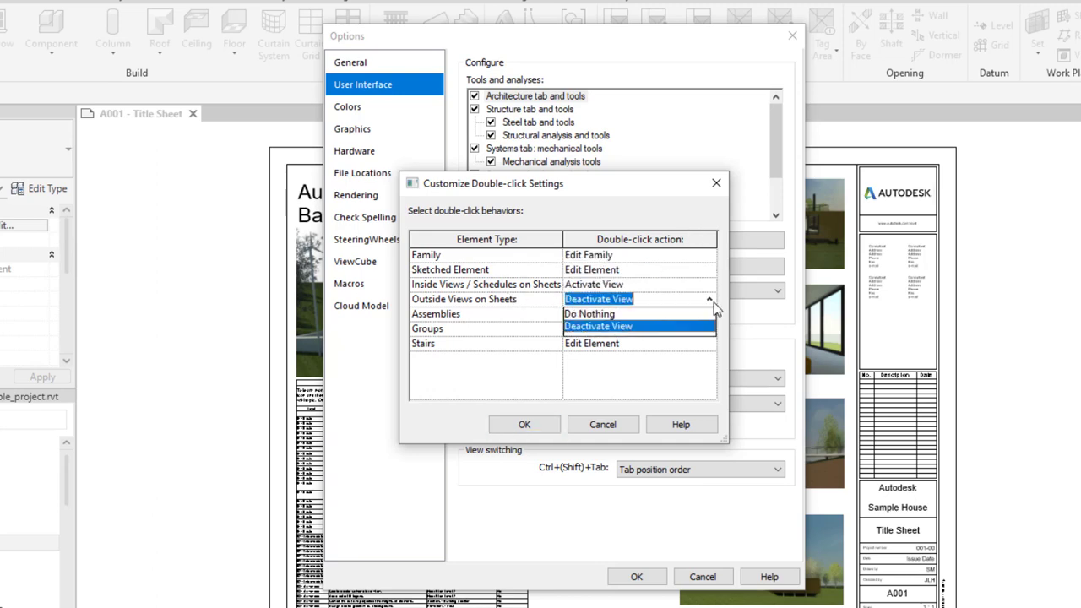
left_click(713, 304)
left_click(711, 314)
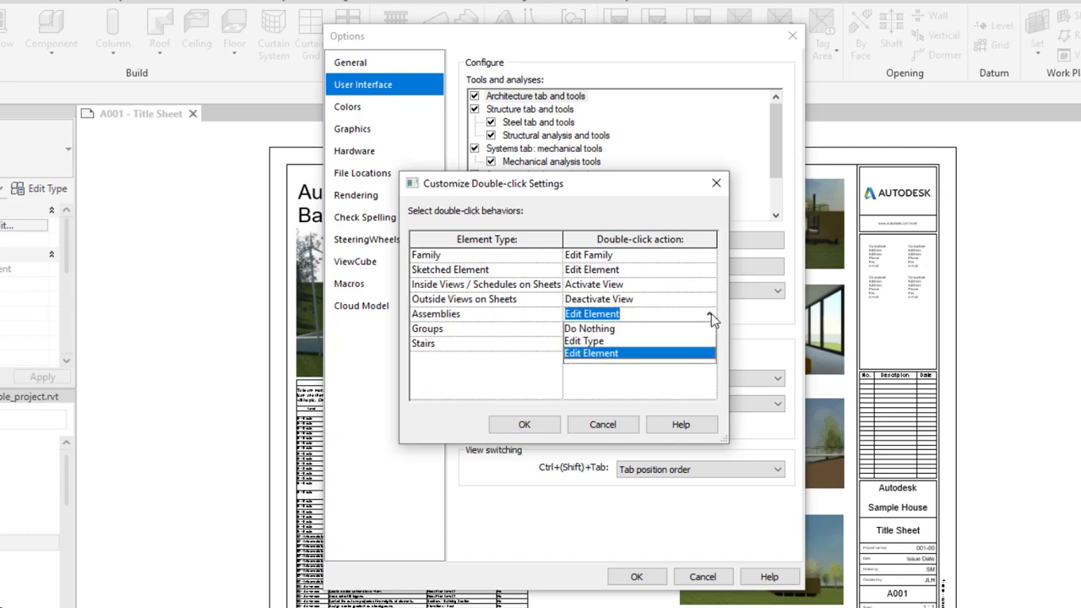
left_click(711, 313)
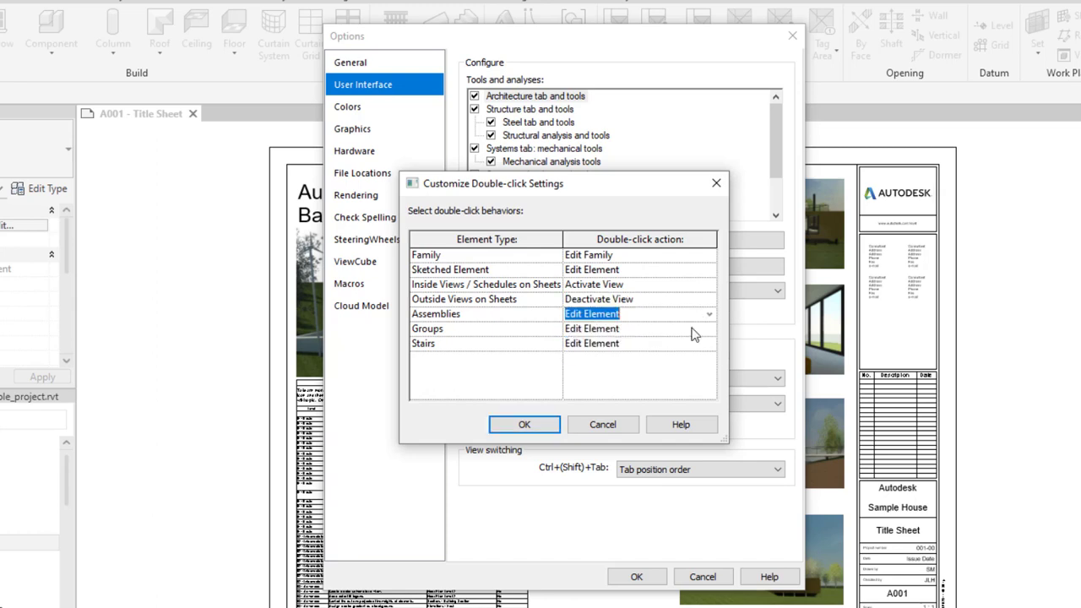
Step: Confirm the double-click settings, then view the Colors and File Locations pages
left_click(524, 425)
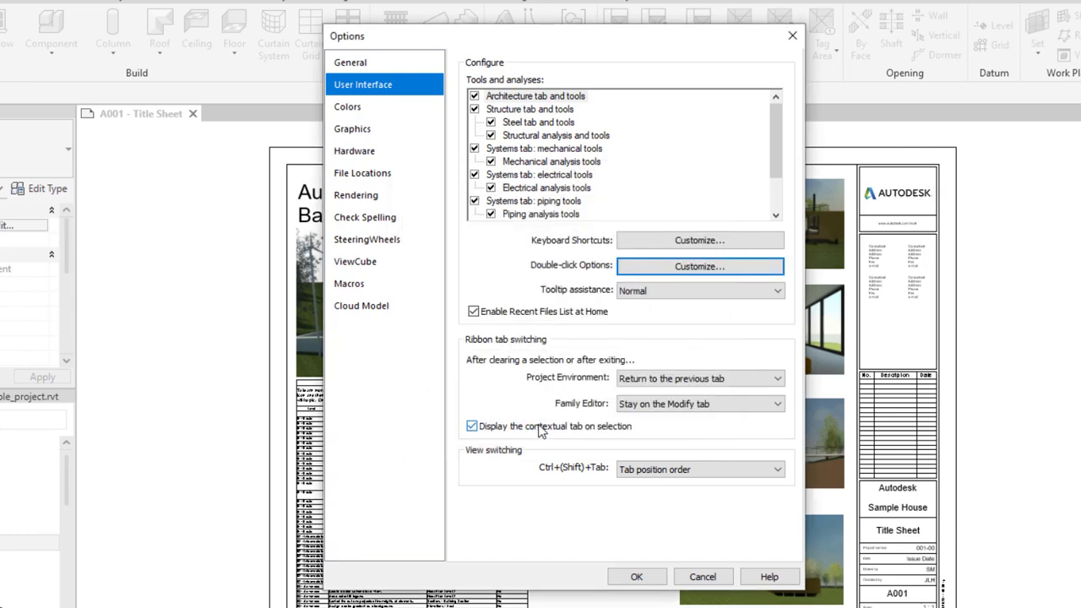
left_click(377, 113)
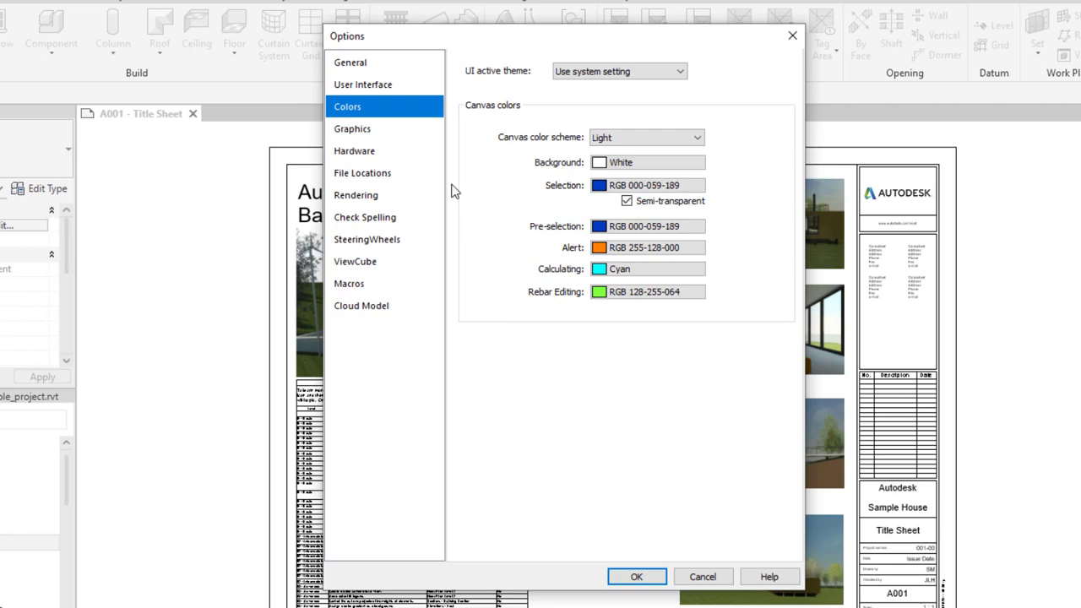
left_click(390, 179)
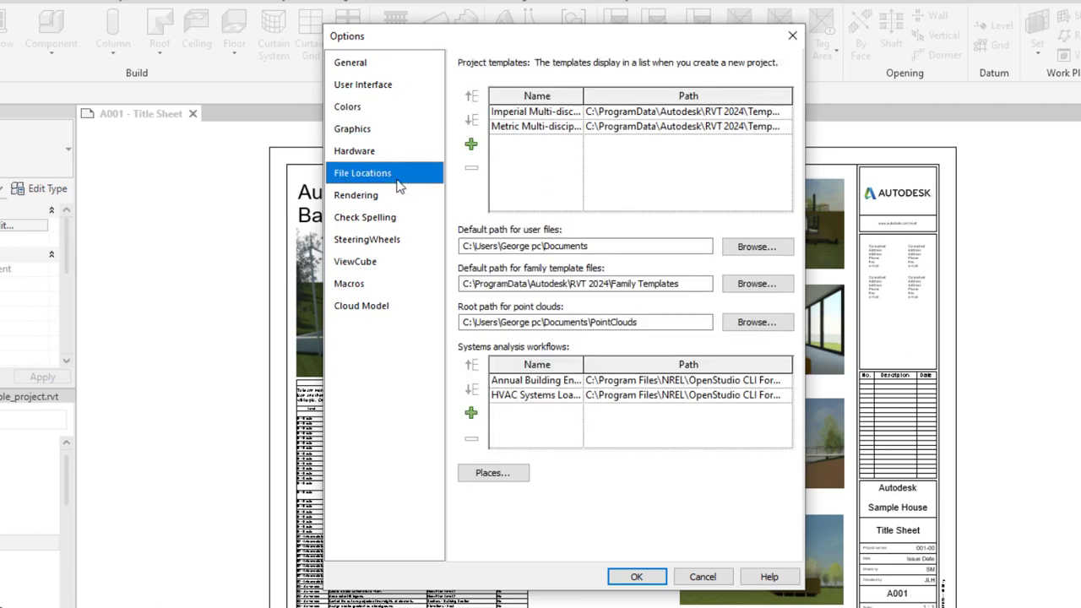